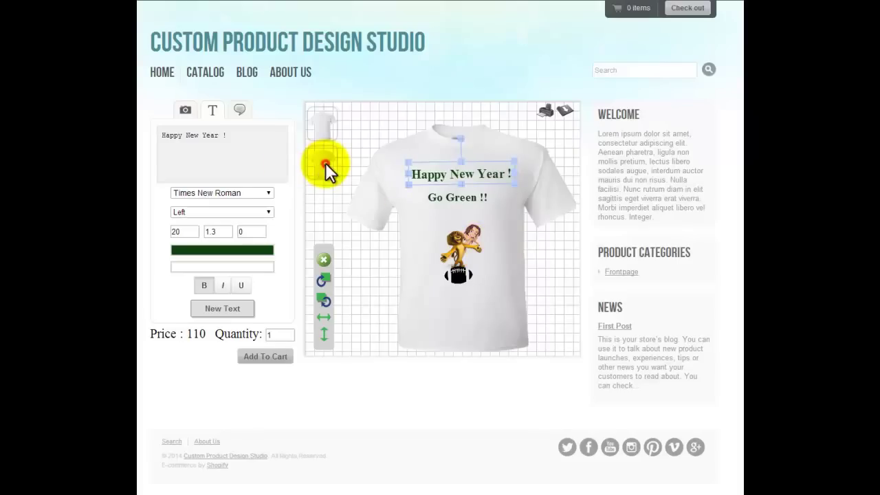
Switch the T-shirt designer from the front to the shirt's back side.
left_click(186, 111)
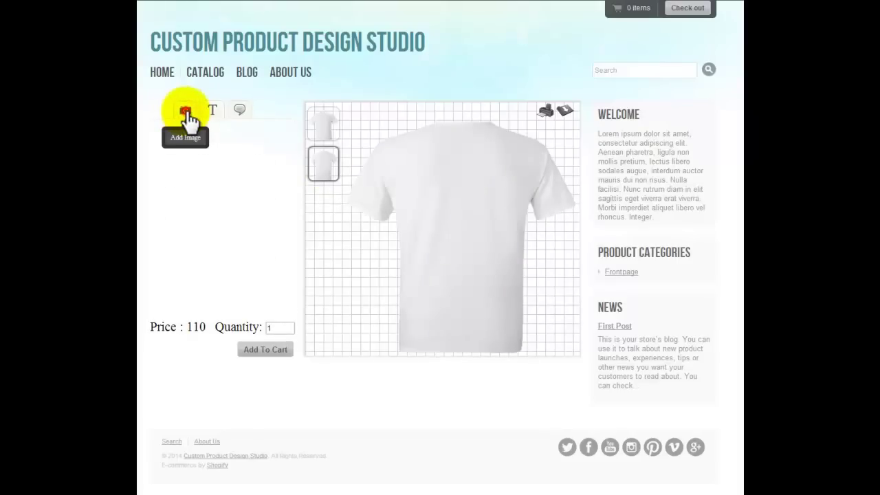
Place an enlarged Angry Bird up and left on the back, with a small bullseye beside it.
left_click(201, 195)
left_click_drag(489, 265, 521, 271)
left_click_drag(453, 242, 427, 219)
left_click(231, 196)
left_click_drag(484, 265, 459, 237)
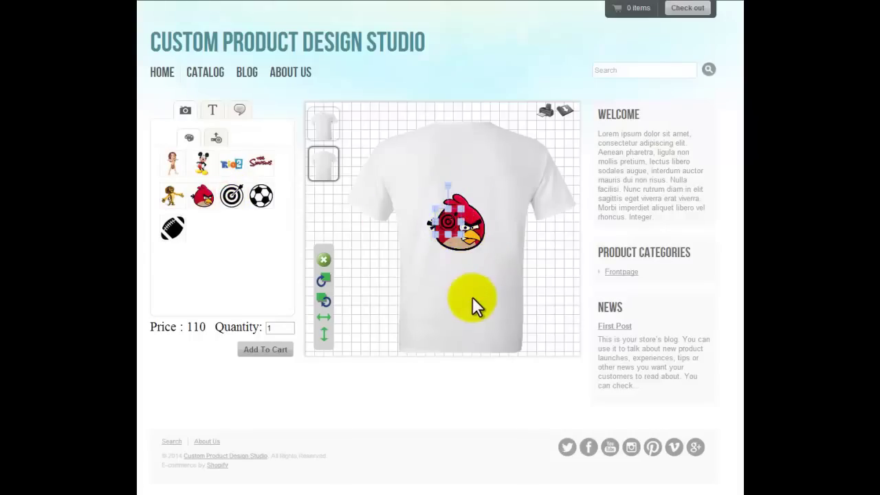
left_click(472, 297)
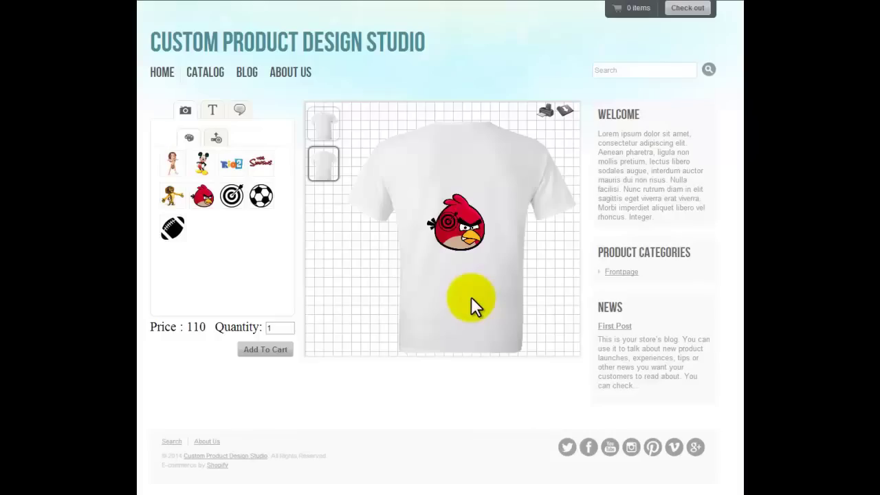
Toggle between the front and back views, ending on the shirt front.
left_click(321, 127)
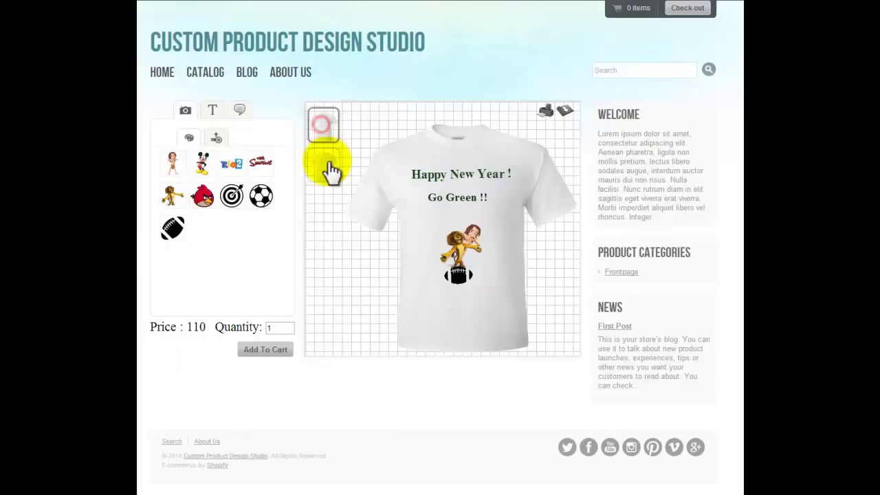
left_click(327, 164)
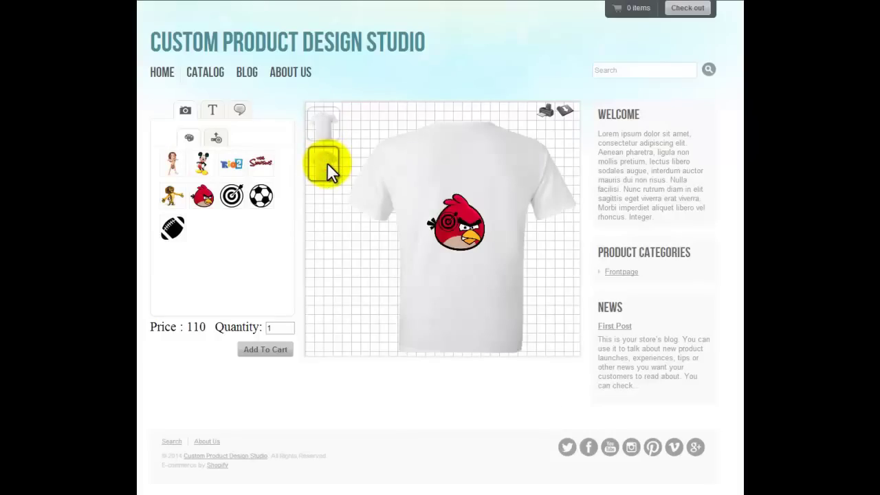
left_click(316, 123)
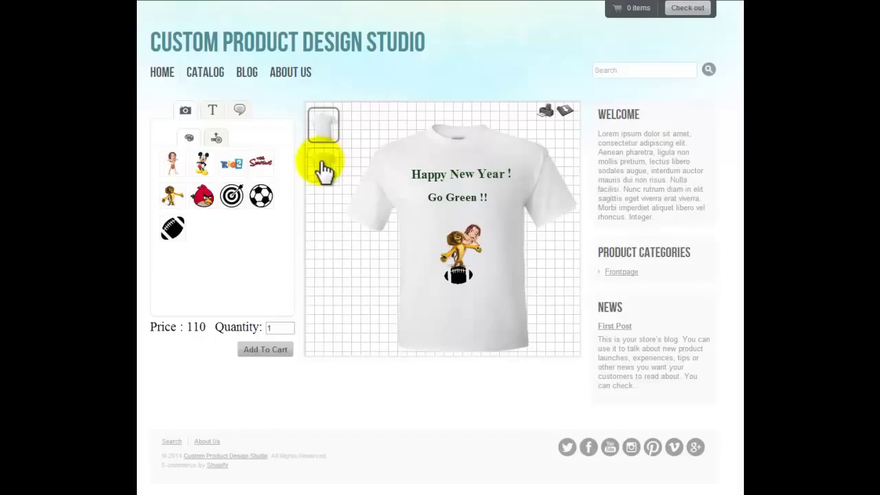
left_click(568, 111)
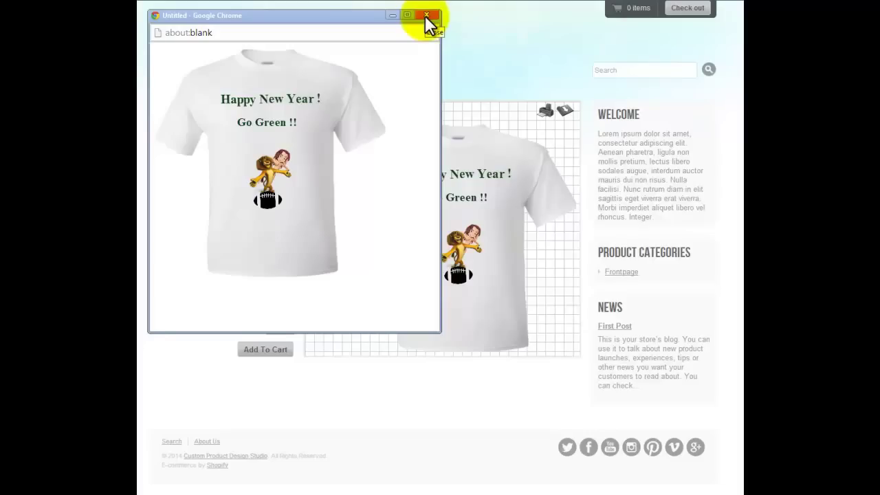
right_click(263, 144)
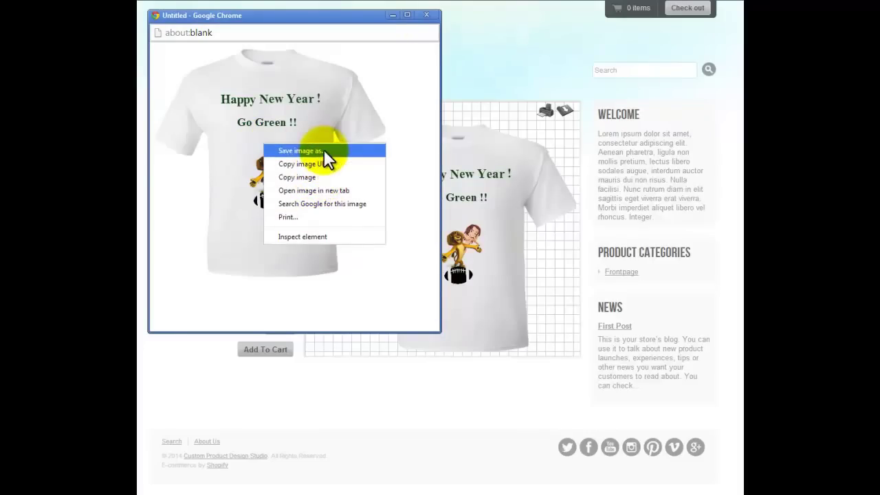
left_click(426, 14)
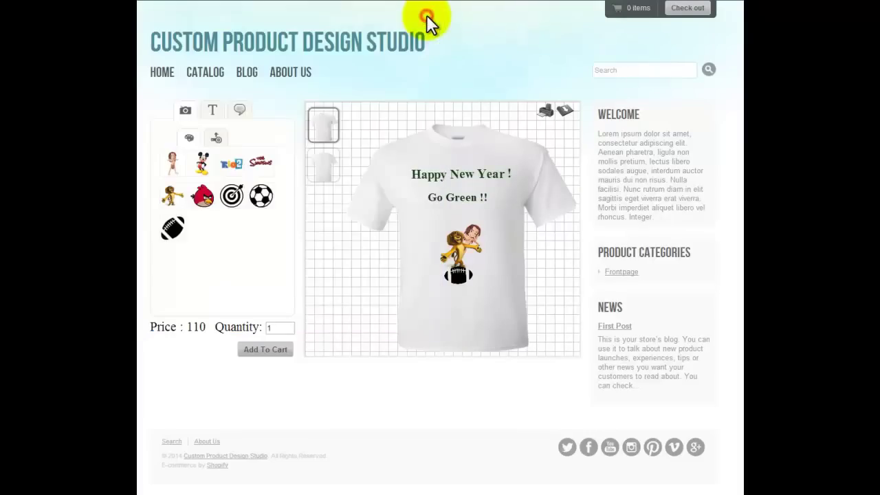
left_click(546, 117)
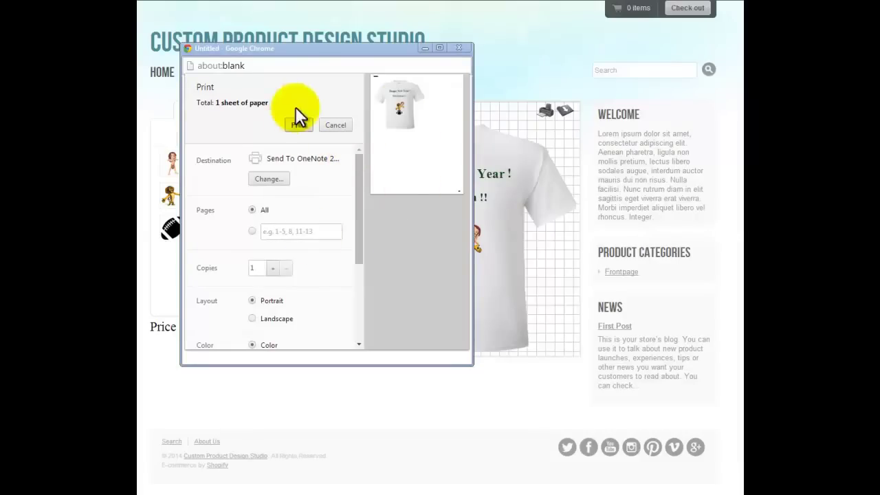
left_click(462, 46)
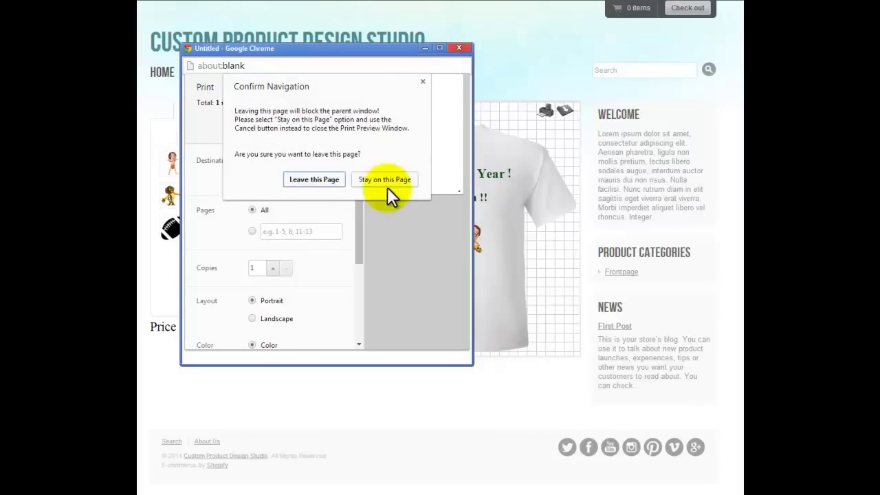
left_click(327, 181)
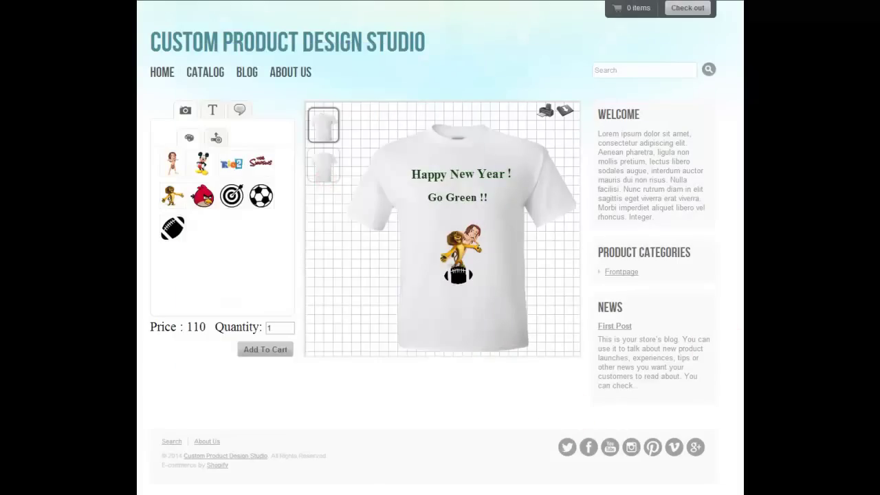
Set the quantity to 4 and add the custom T-shirts to the cart for $440.00.
left_click(286, 325)
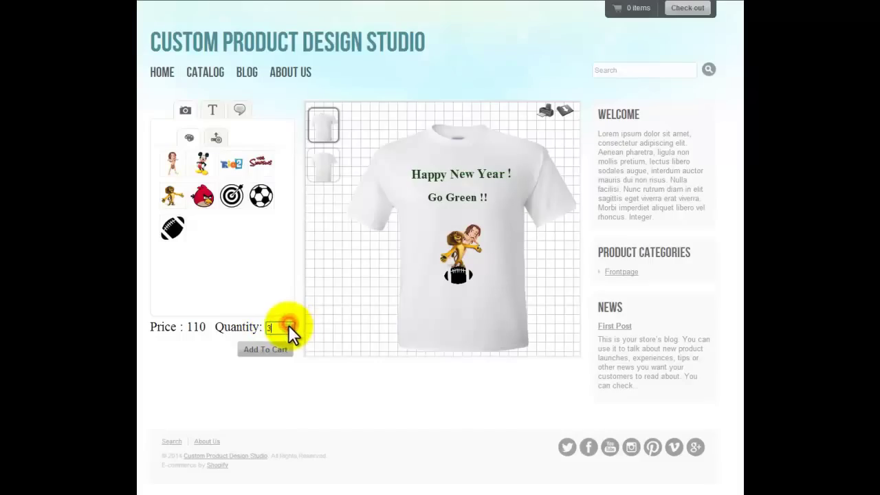
left_click(288, 329)
left_click(263, 349)
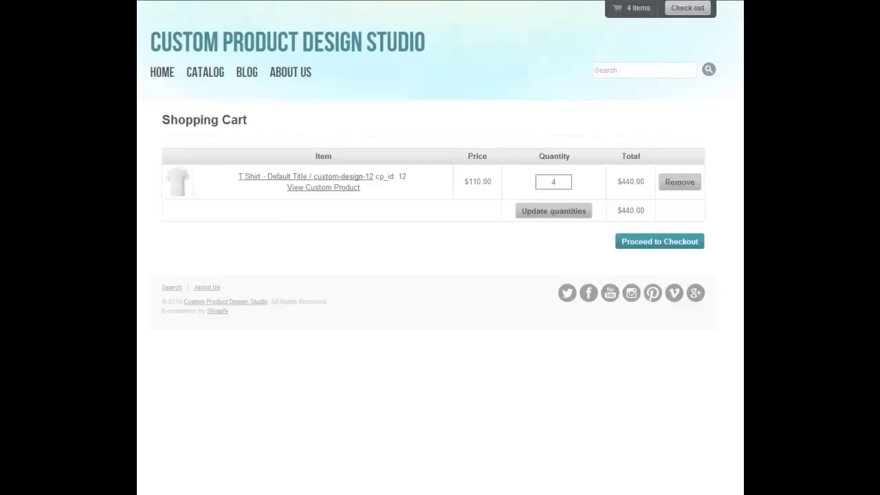
Proceed from the Shopping Cart page to checkout.
left_click(646, 247)
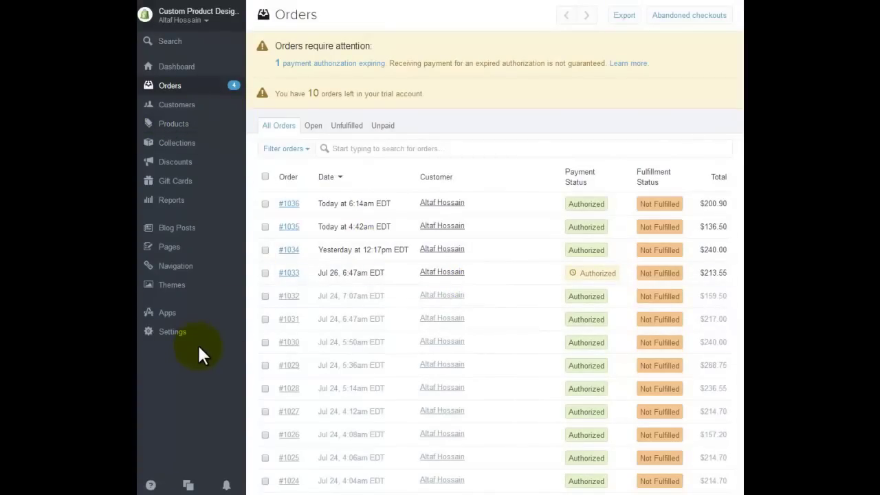
Open order #1035 from Orders and choose Open Custom Product Order Details.
left_click(172, 86)
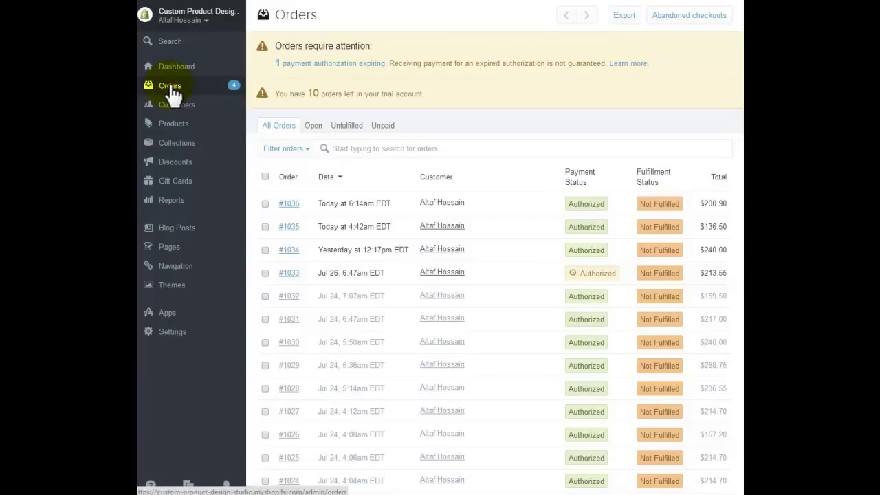
left_click(290, 228)
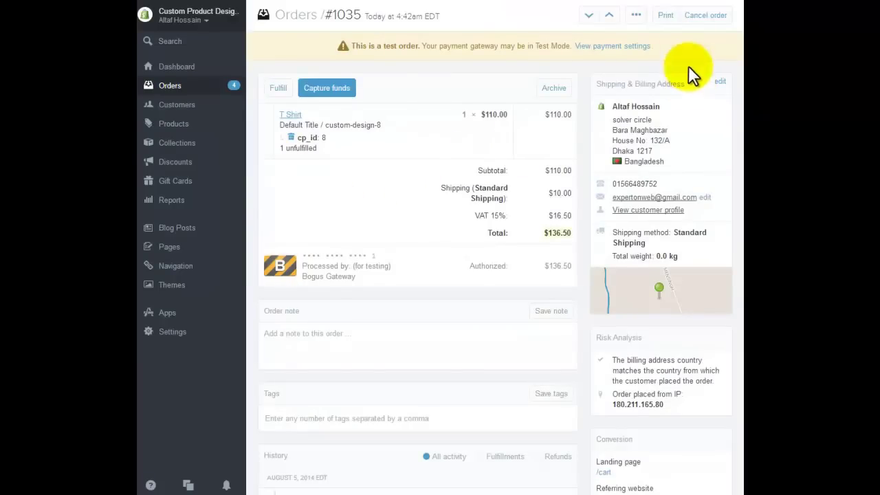
left_click(636, 15)
left_click(575, 61)
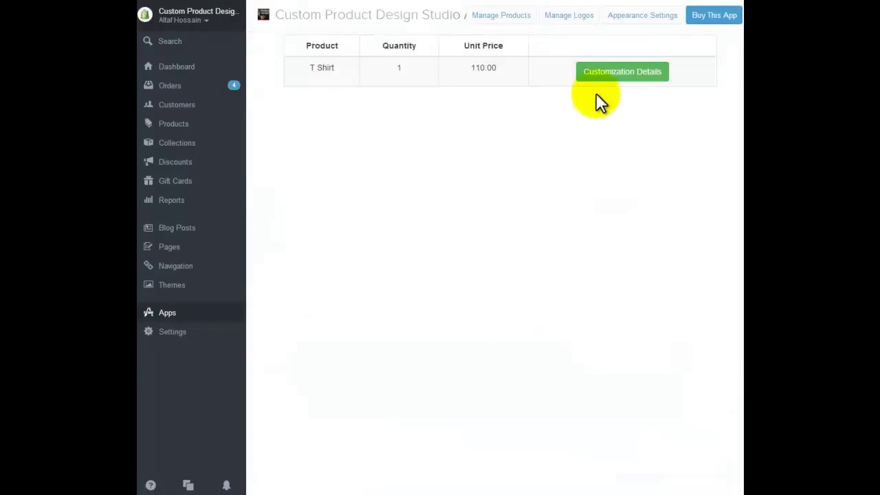
left_click(624, 72)
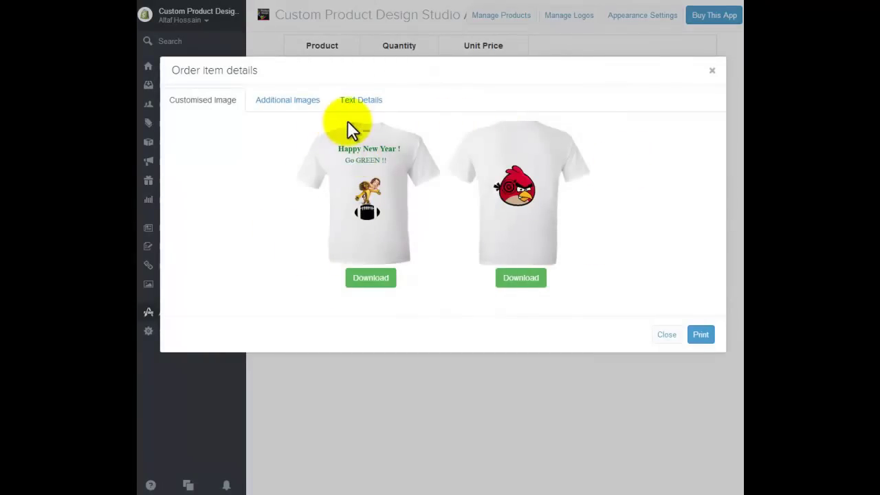
left_click(296, 104)
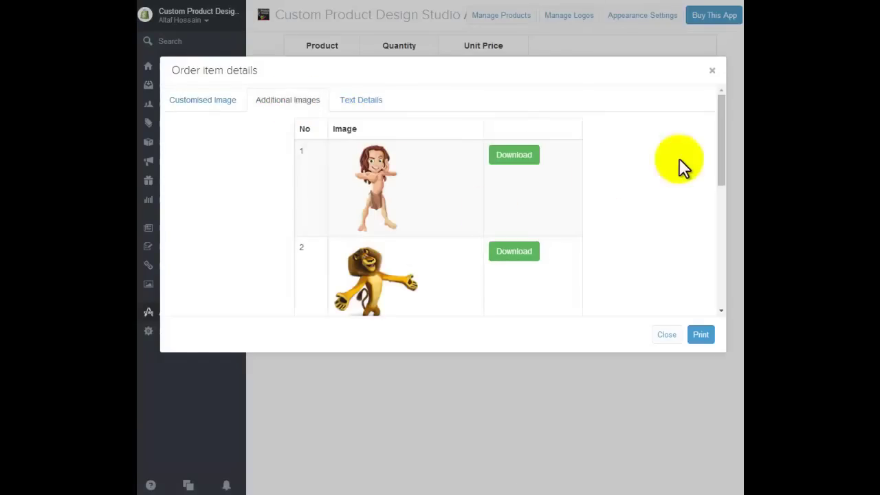
left_click_drag(721, 133, 717, 112)
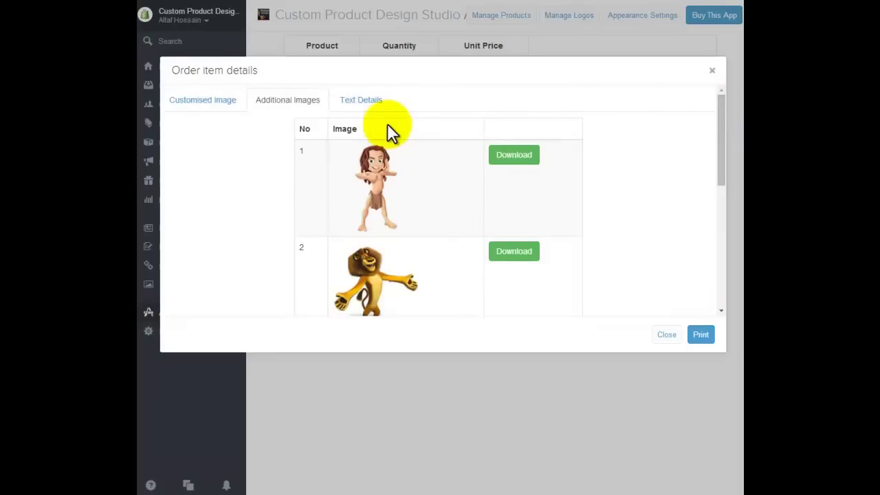
left_click(361, 101)
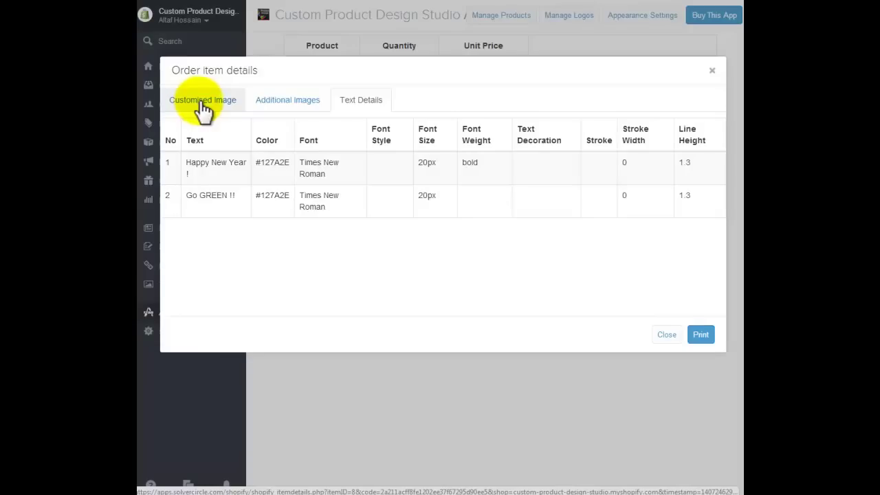
left_click(667, 335)
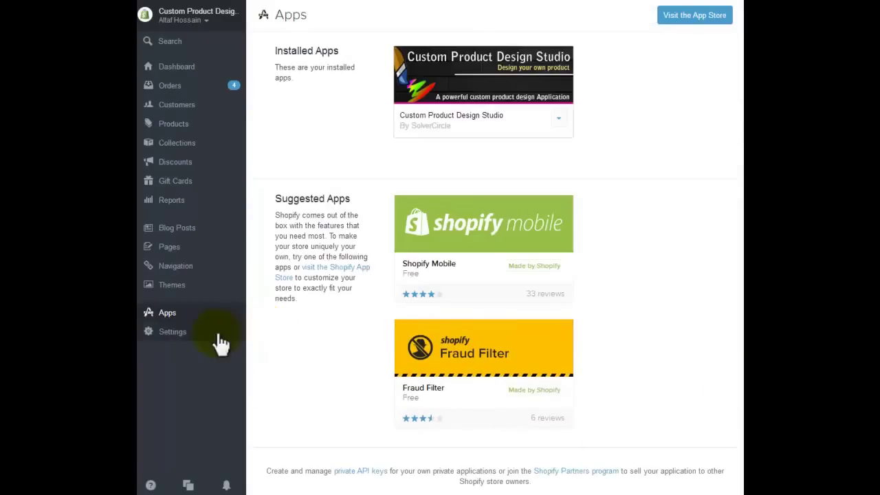
Open the Custom Product Design Studio app and the T Shirt's design editor.
left_click(169, 315)
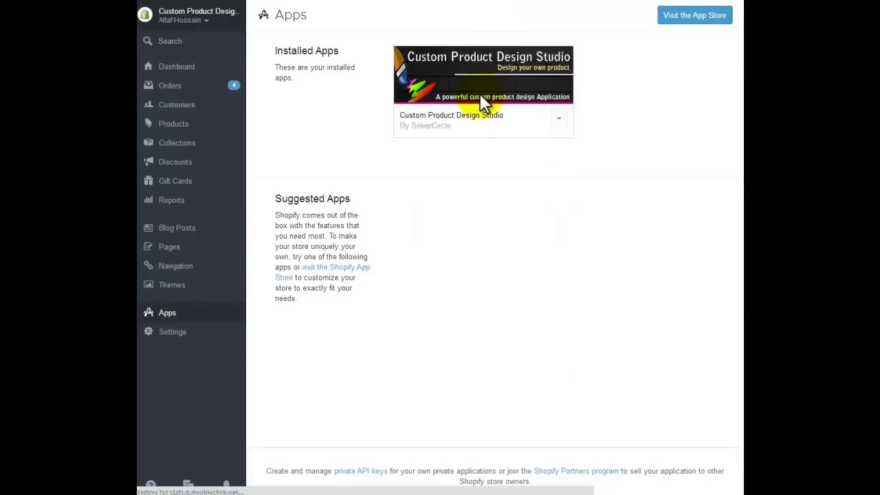
left_click(480, 71)
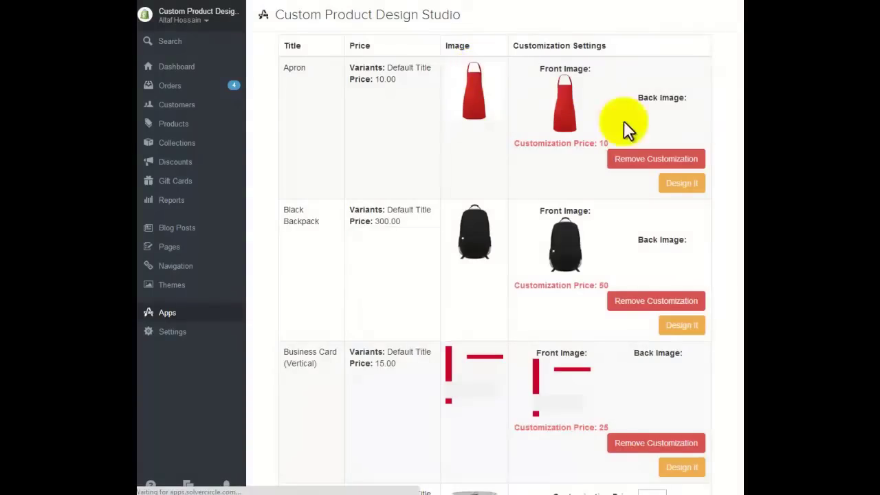
scroll(461, 289, "down", 7)
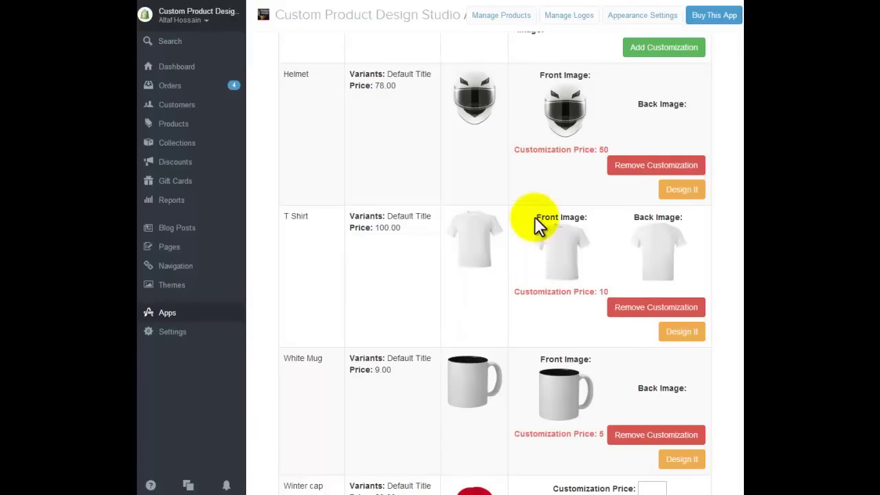
left_click(684, 332)
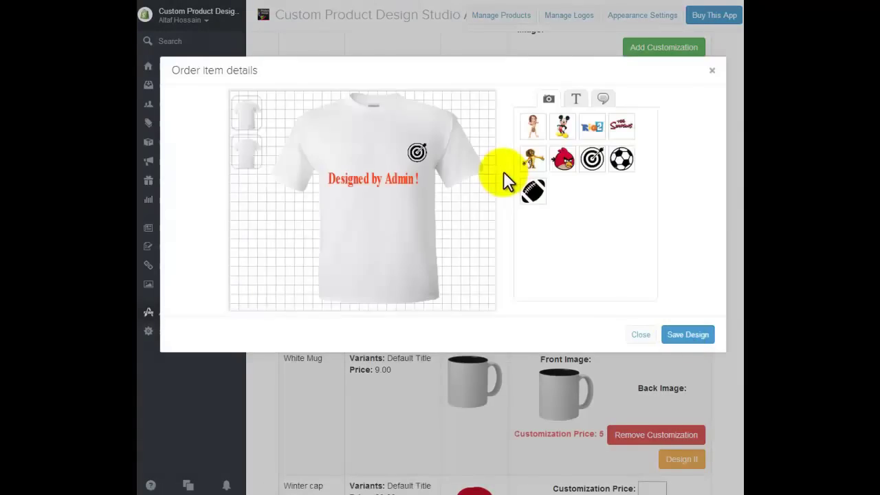
Move the 'Designed by Admin !' text lower and add the Angry Bird clip art to the front.
mouse_move(363, 177)
left_mouse_down()
mouse_move(381, 223)
mouse_move(378, 170)
left_mouse_up()
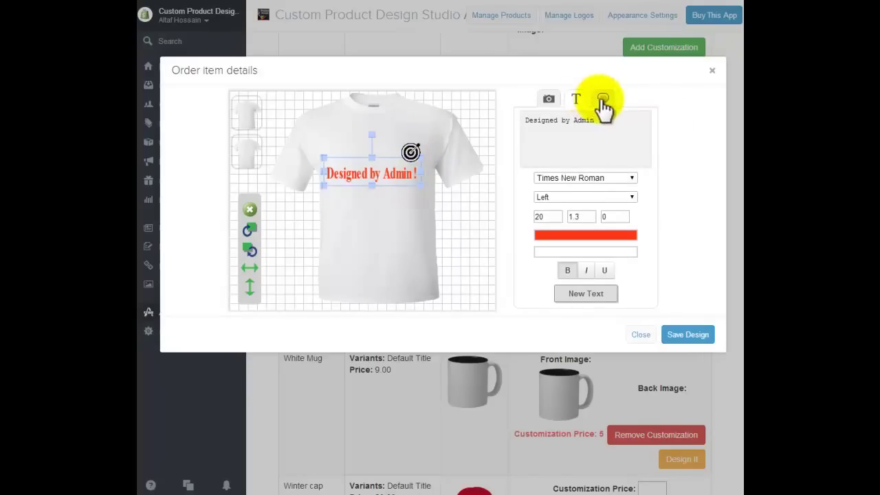
left_click(550, 101)
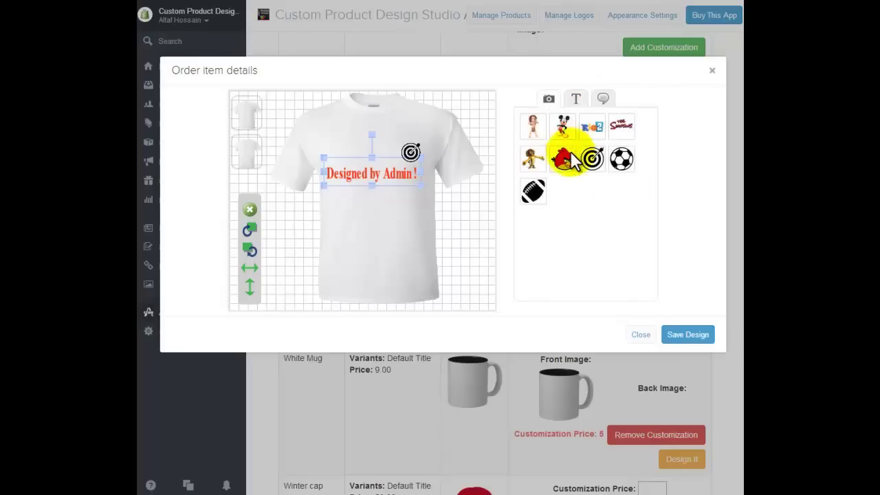
left_click(563, 159)
left_click(575, 102)
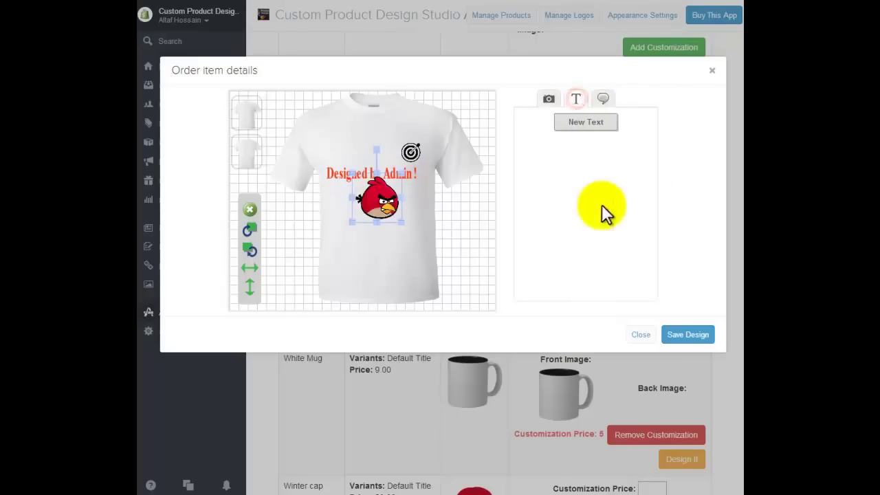
left_click(549, 101)
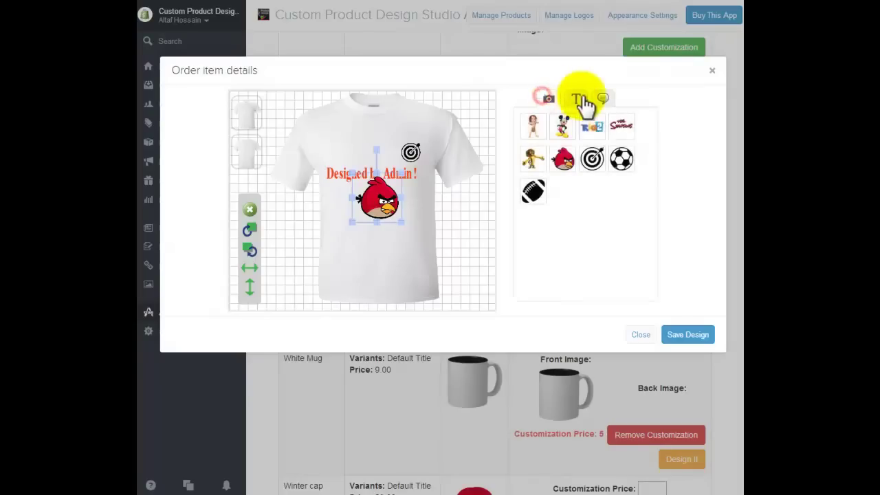
left_click(579, 101)
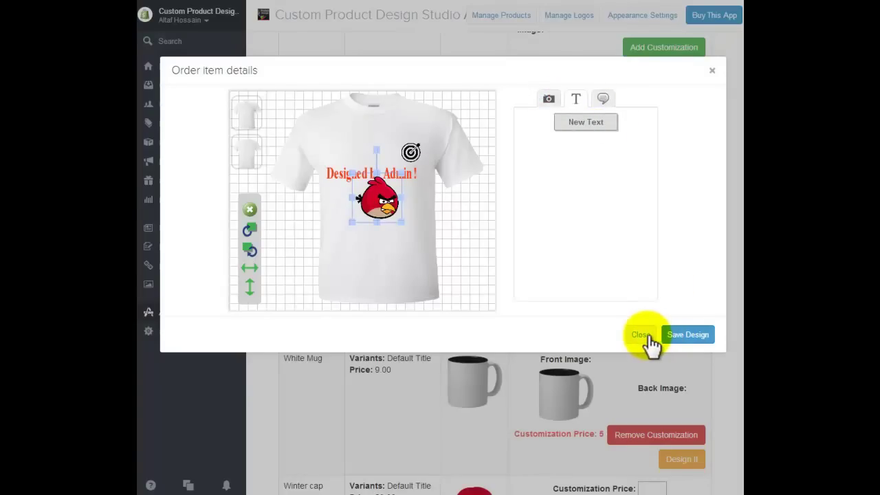
left_click(250, 118)
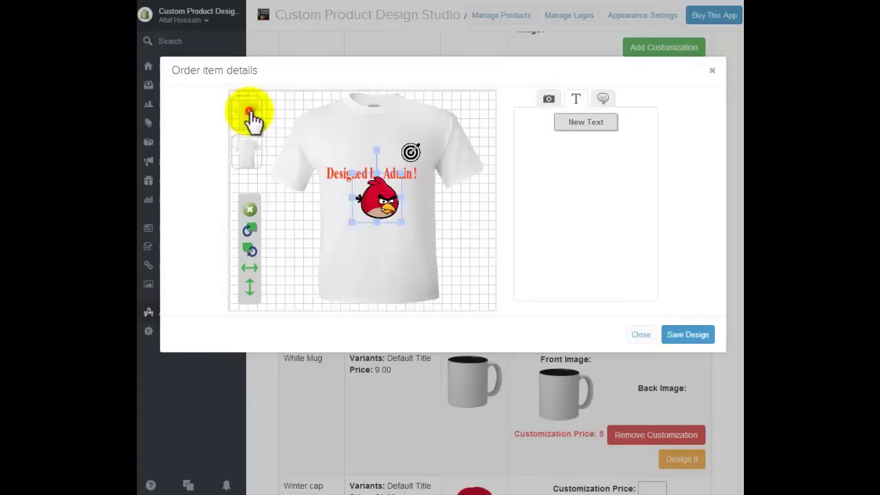
View the shirt back with the clip-art gallery, save the design and close the order details.
left_click(247, 151)
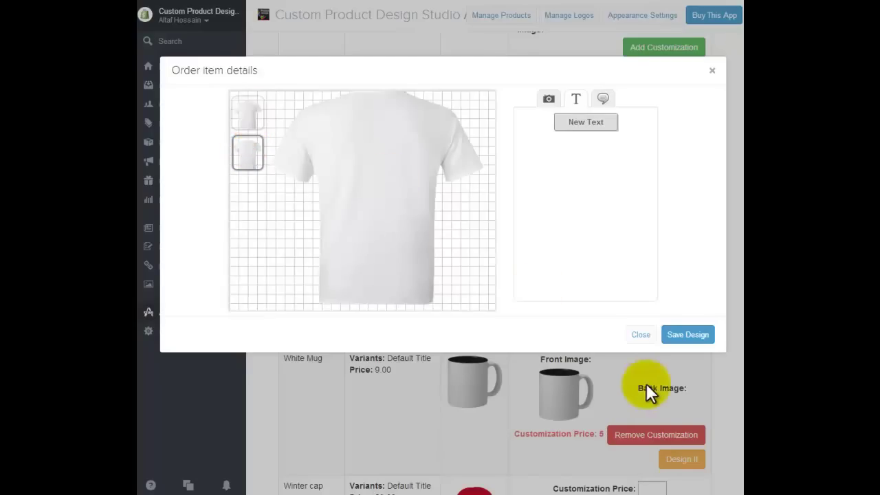
left_click(554, 100)
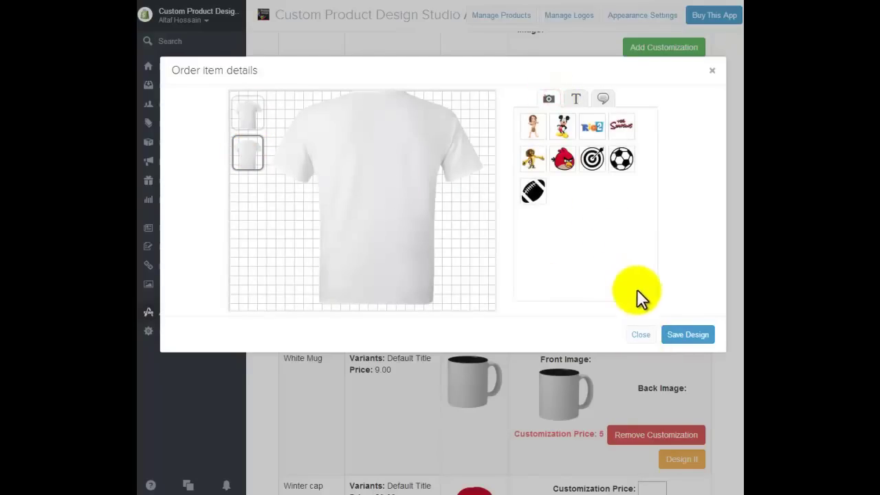
left_click(688, 337)
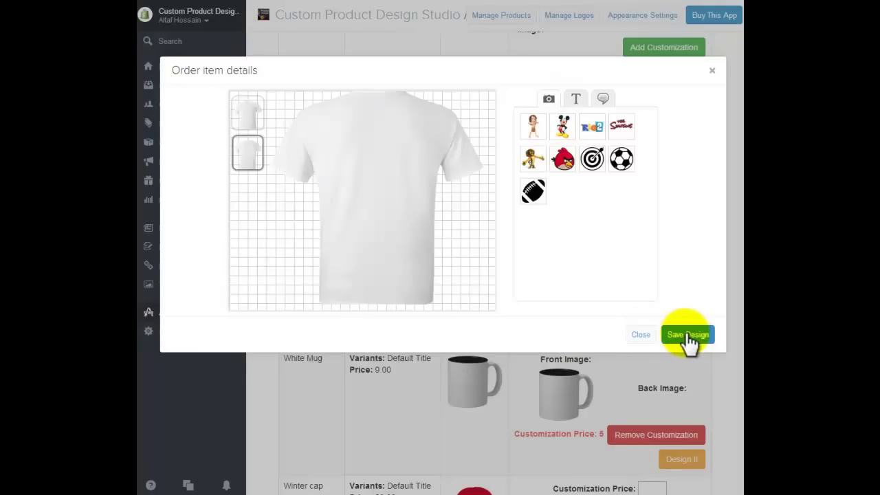
left_click(641, 336)
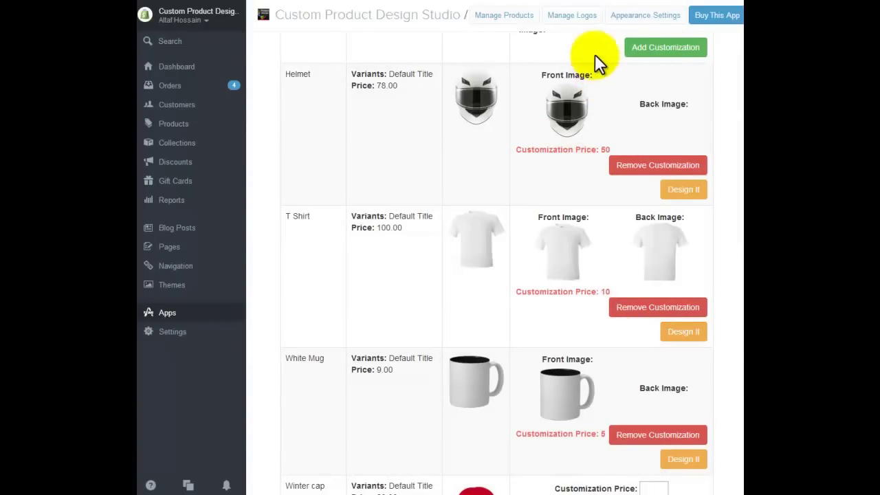
Open the Manage Logos page and scroll through the uploaded clip-art icon files.
left_click(568, 20)
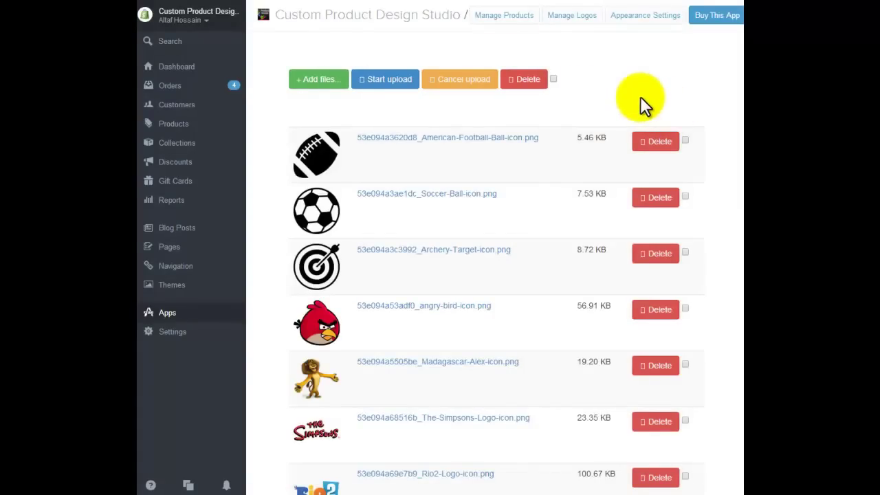
scroll(486, 161, "down", 2)
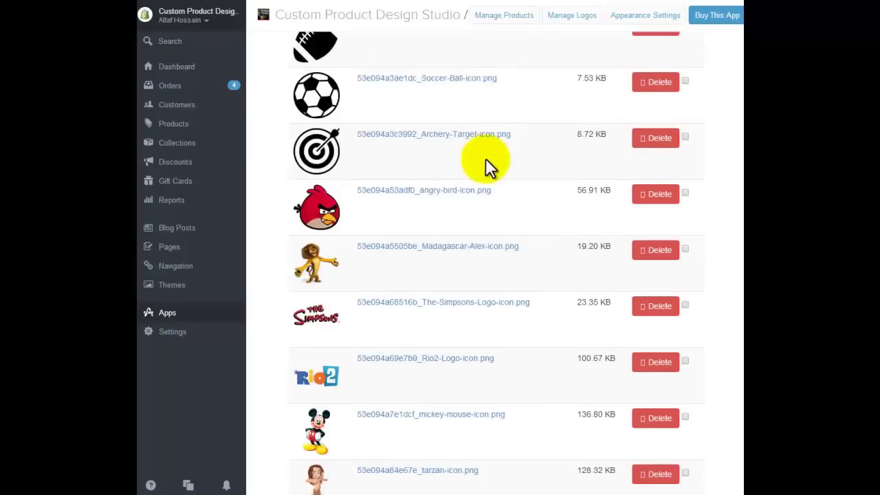
scroll(485, 162, "up", 2)
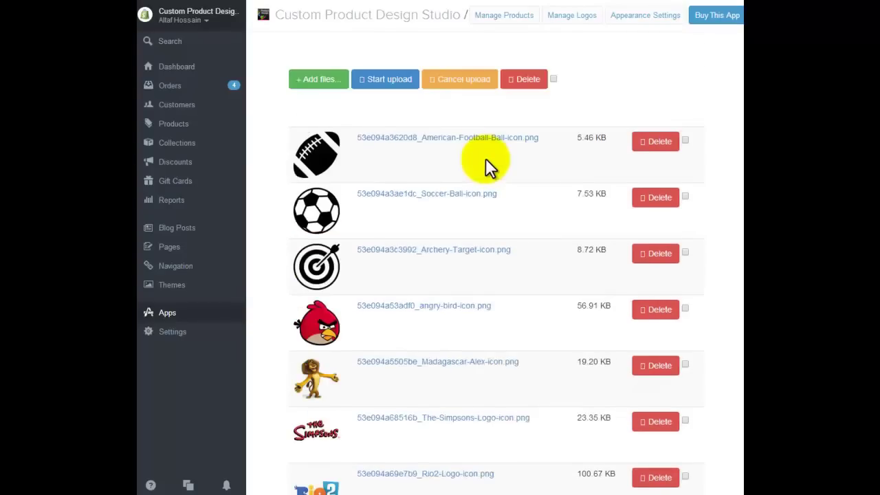
Try Add files then cancel, toggle select-all on and off, and go to Appearance Settings.
left_click(319, 78)
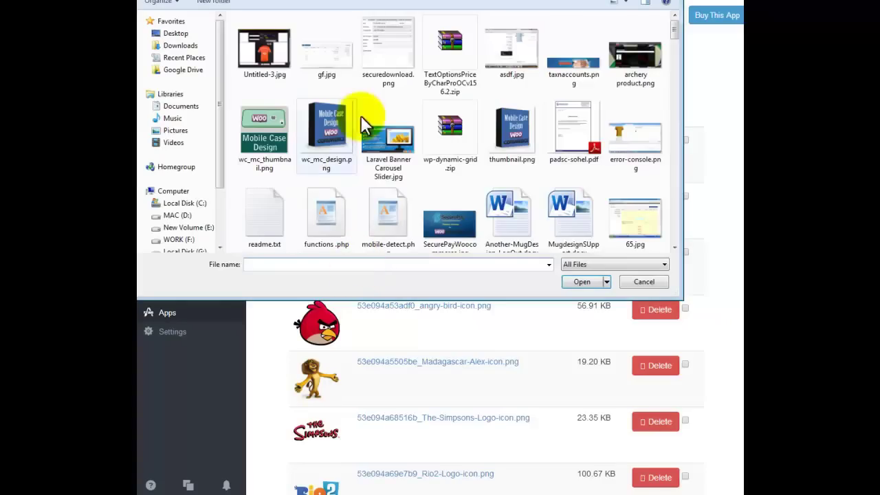
left_click(654, 280)
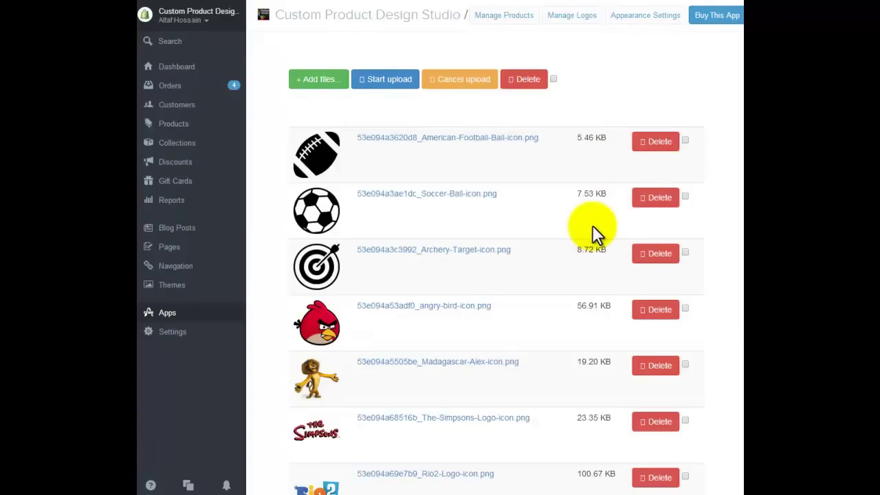
left_click(554, 78)
left_click(554, 78)
left_click(685, 140)
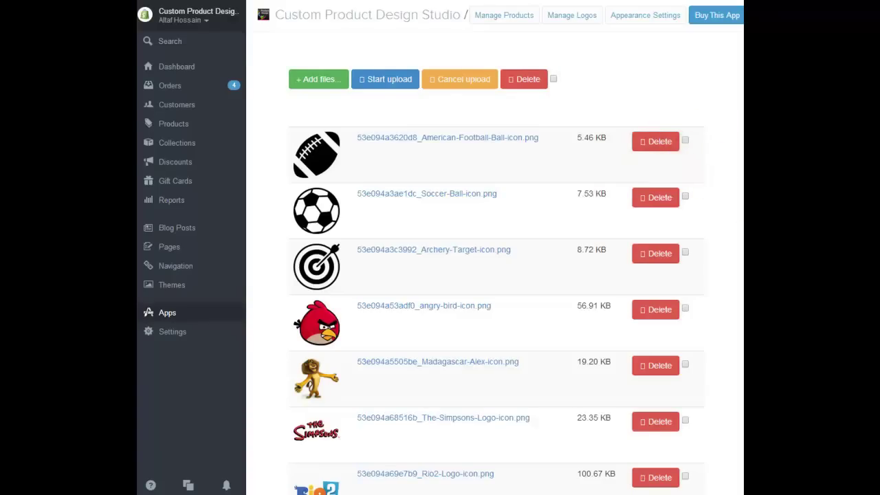
left_click(632, 20)
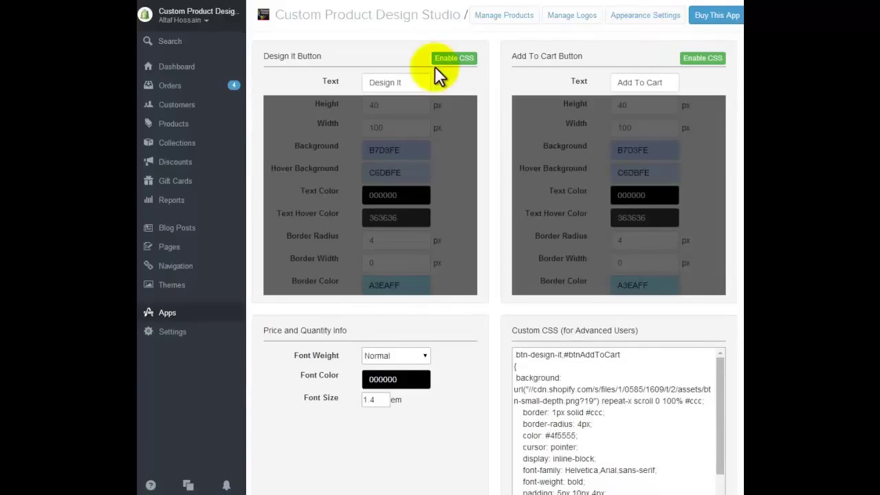
Highlight the Design It button label text and scroll down to the button styling settings.
left_click_drag(260, 55, 270, 57)
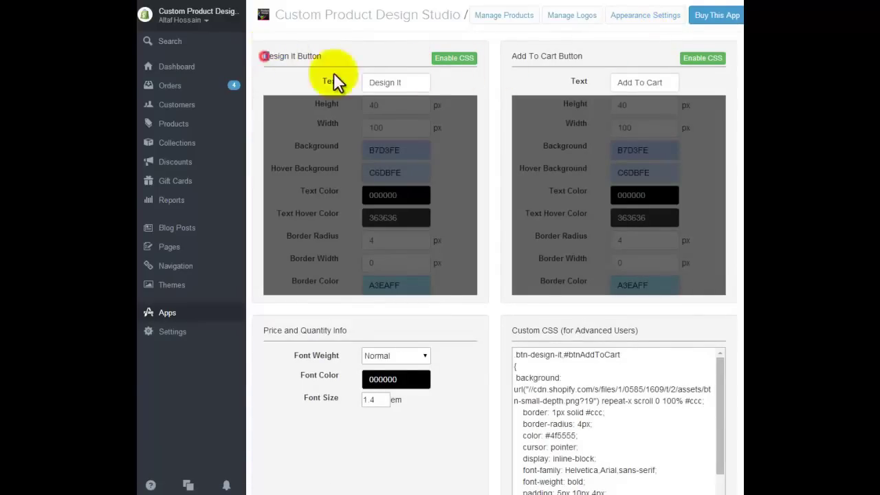
left_click_drag(413, 86, 374, 78)
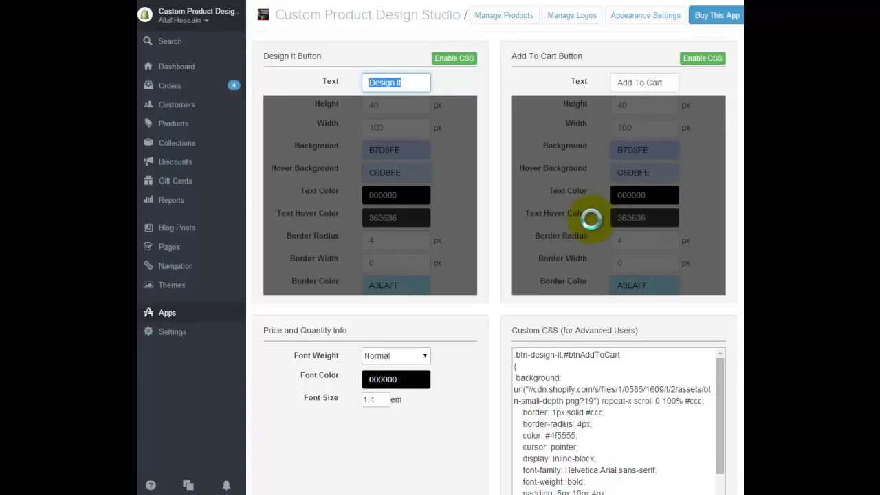
scroll(585, 165, "down", 3)
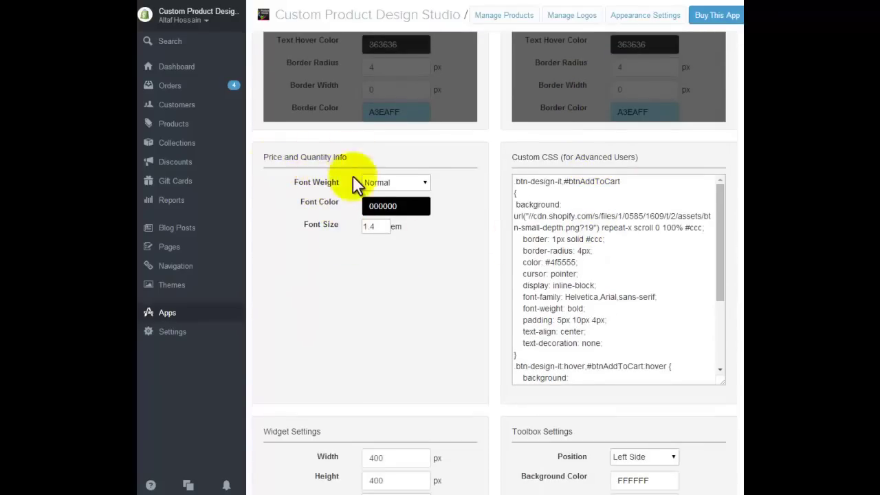
left_click_drag(309, 174, 323, 253)
left_click(320, 251)
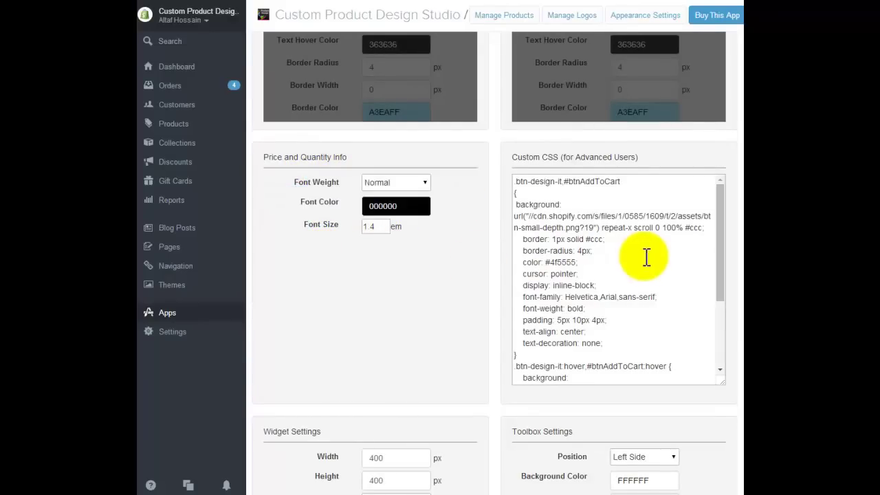
scroll(433, 280, "up", 3)
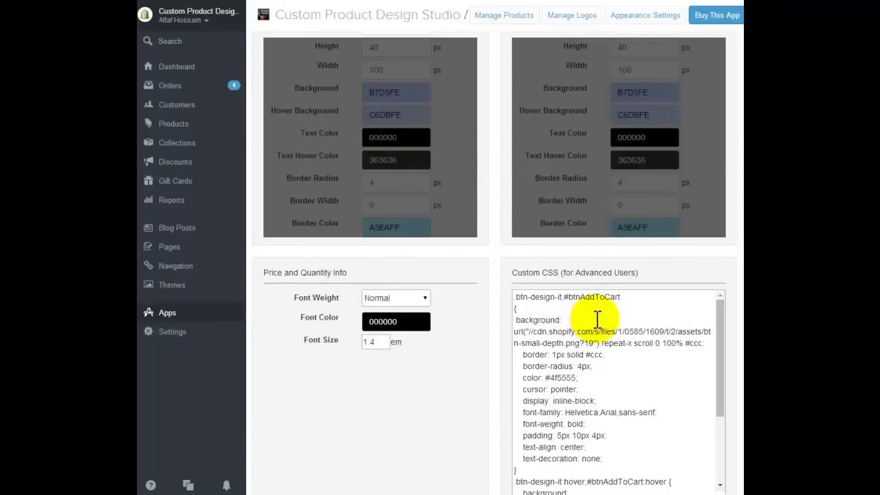
scroll(628, 314, "down", 6)
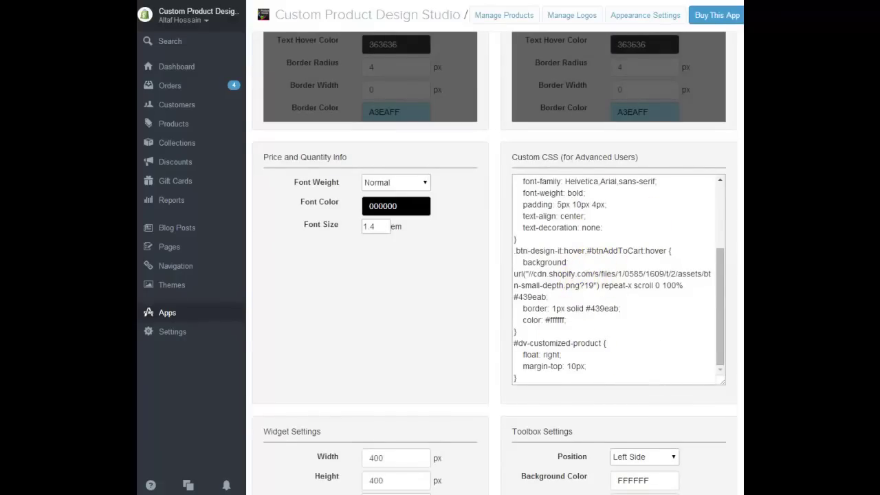
scroll(614, 413, "down", 3)
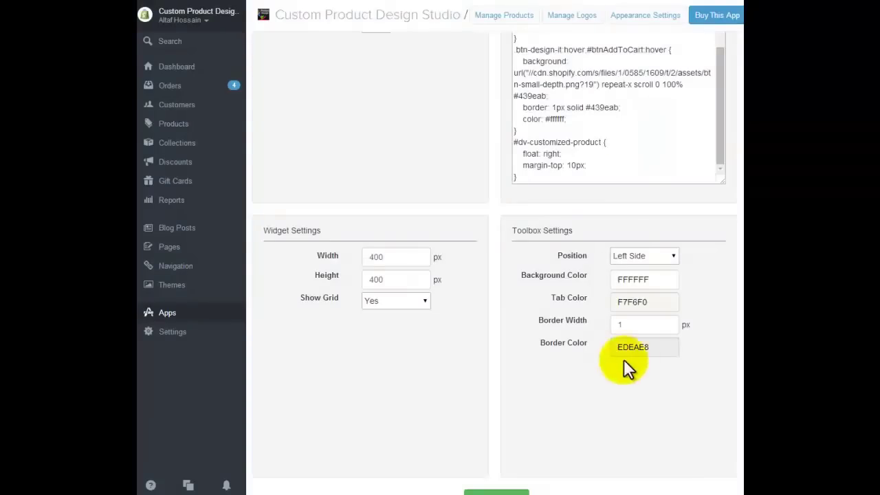
left_click(425, 301)
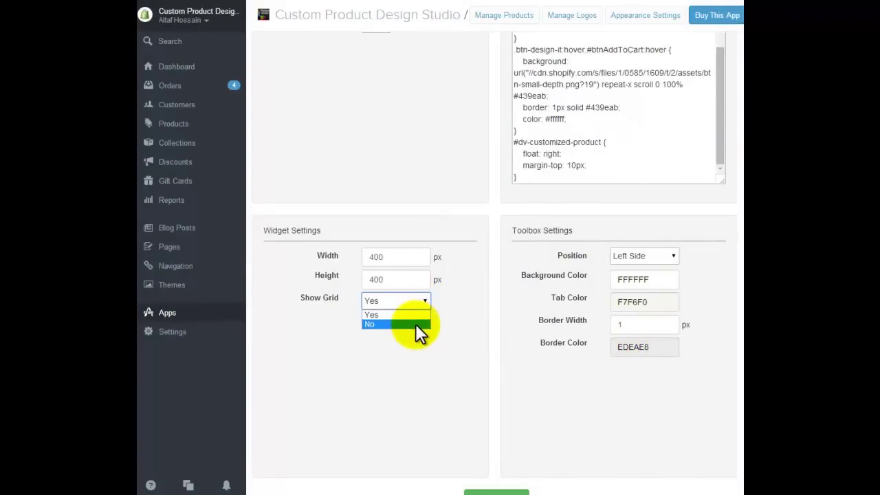
left_click(440, 351)
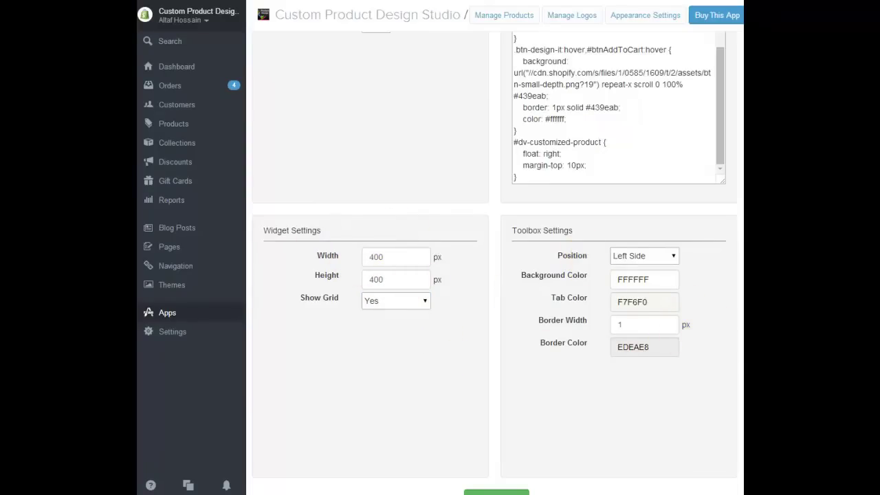
scroll(687, 323, "up", 5)
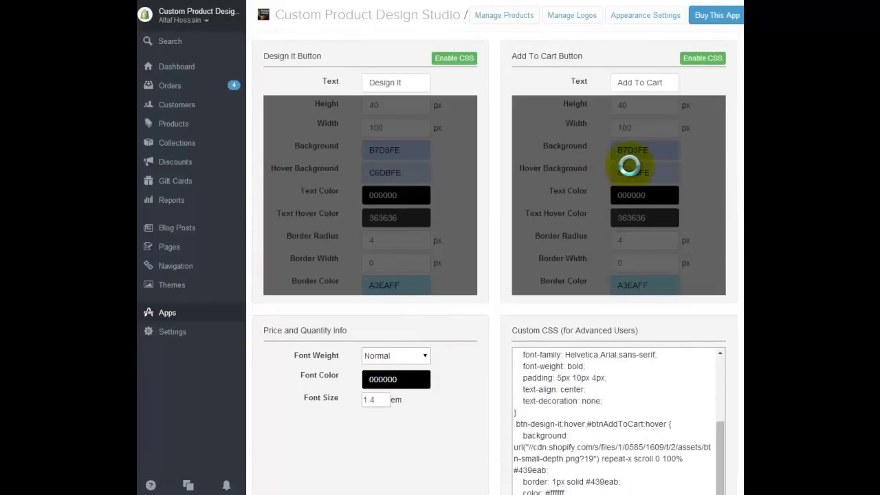
left_click(717, 17)
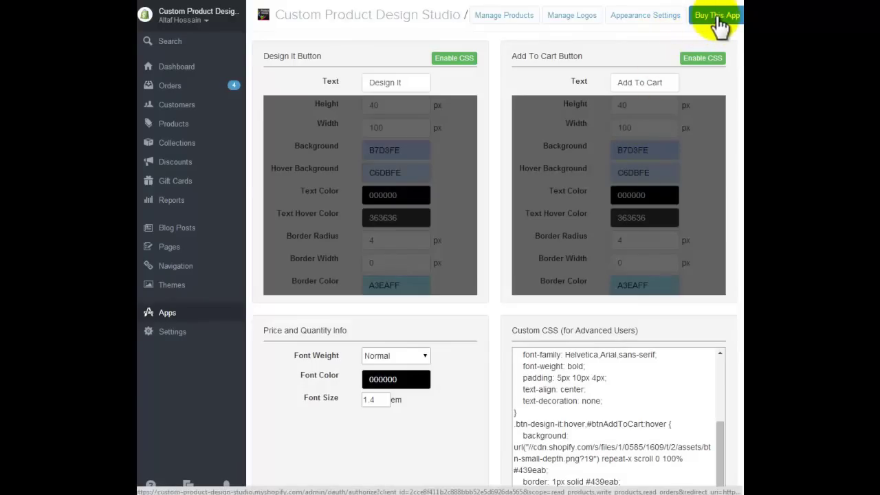